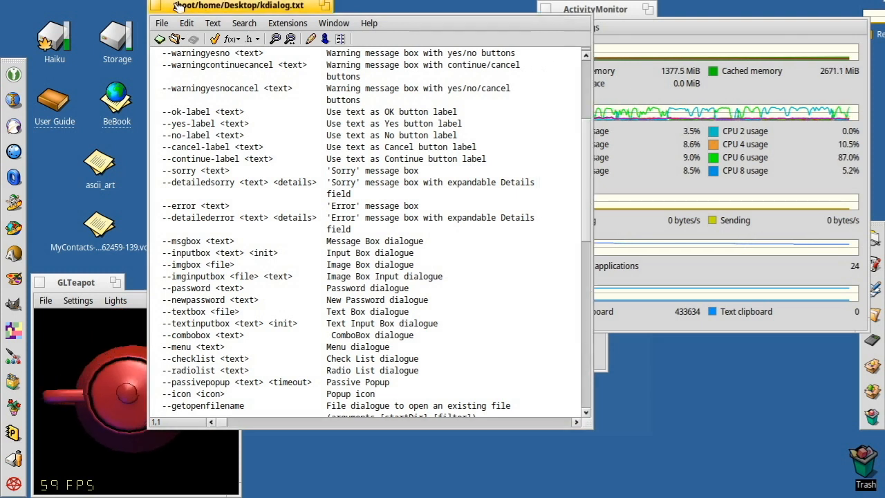
- Close the GLTeapot, ActivityMonitor and Screen windows to clear the desktop
{"action": "left_click", "coordinate": [39, 283]}
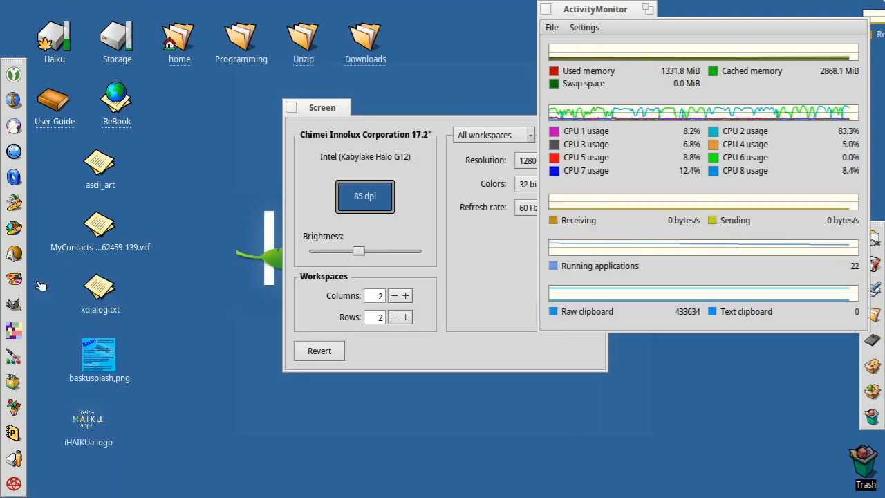
{"action": "left_click", "coordinate": [546, 9]}
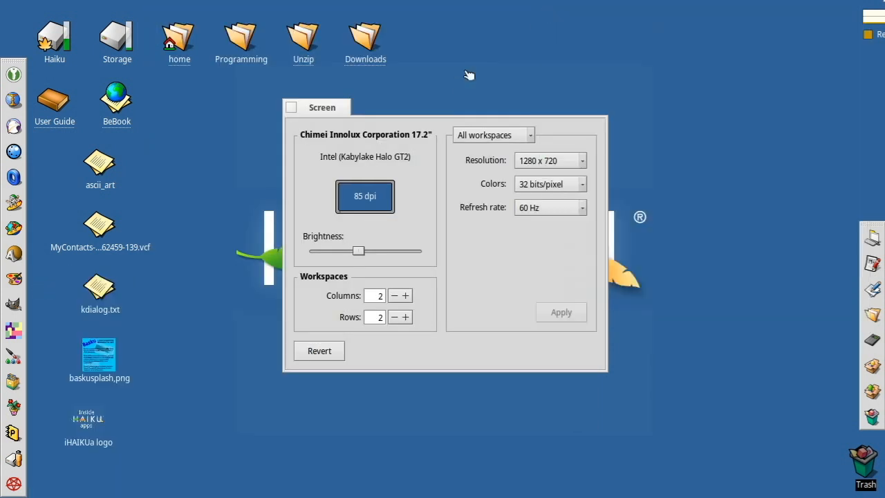
{"action": "left_click", "coordinate": [293, 108]}
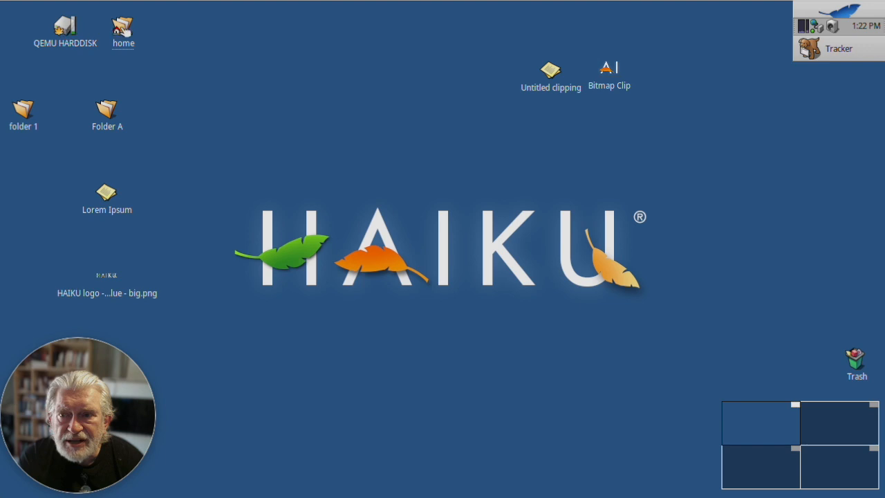
- Place the home icon below the QEMU HARDDISK icon, and view the disk's root folder before closing it
{"action": "left_click_drag", "start_coordinate": [123, 27], "coordinate": [56, 72]}
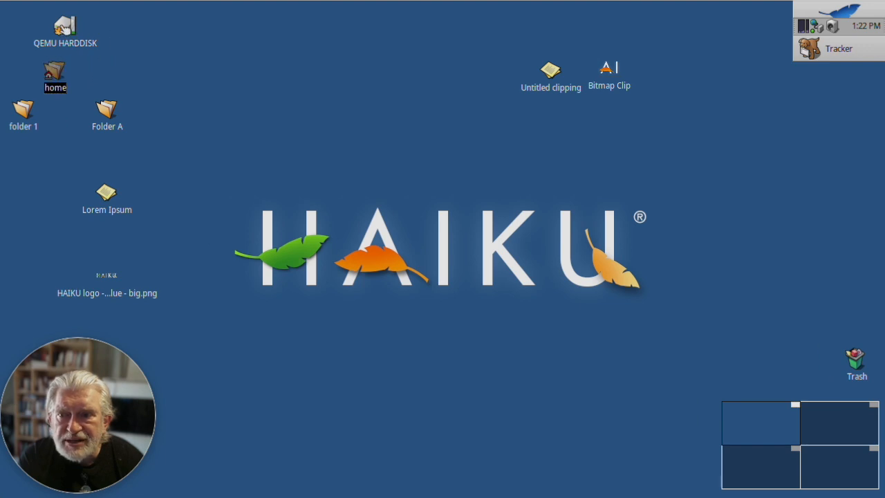
{"action": "double_click", "coordinate": [63, 26]}
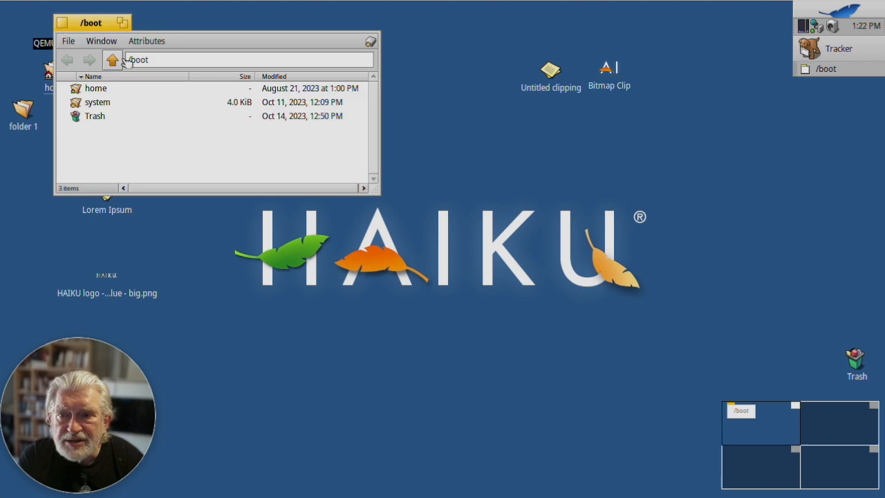
{"action": "left_click_drag", "start_coordinate": [97, 31], "coordinate": [240, 37]}
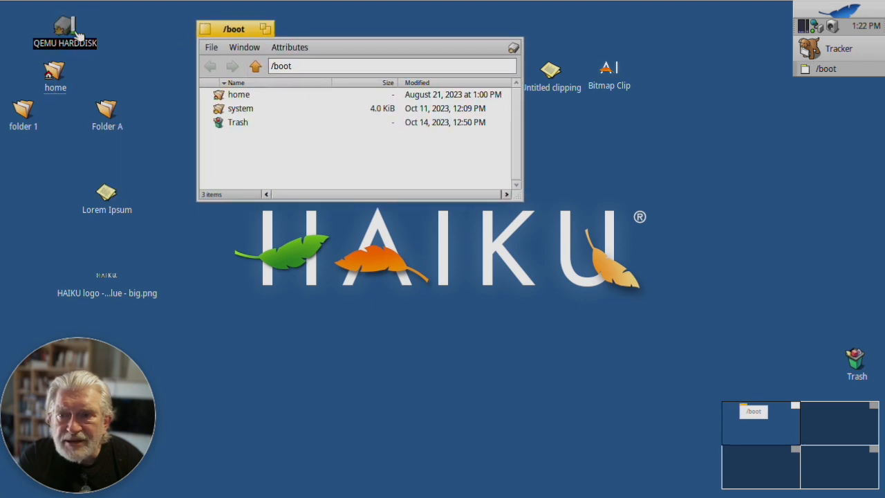
{"action": "left_click", "coordinate": [300, 67]}
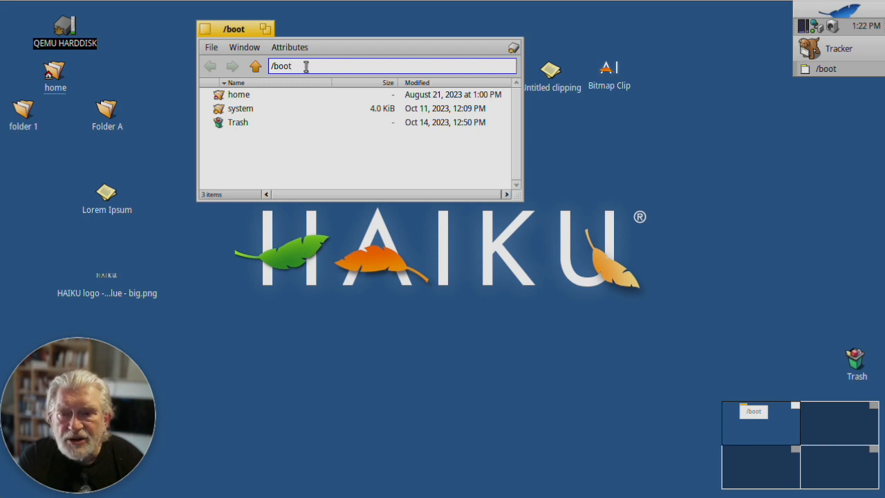
{"action": "left_click", "coordinate": [204, 29]}
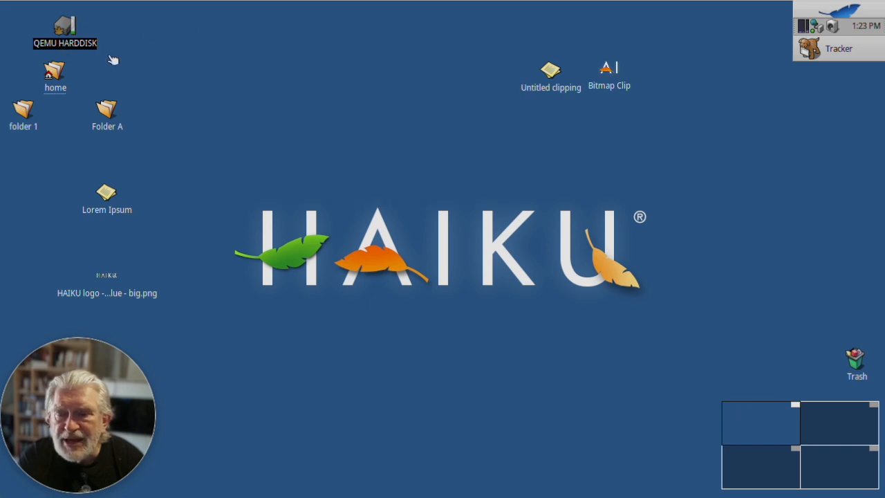
- Mount the windisk volume from the desktop in read/write mode
{"action": "right_click", "coordinate": [185, 46]}
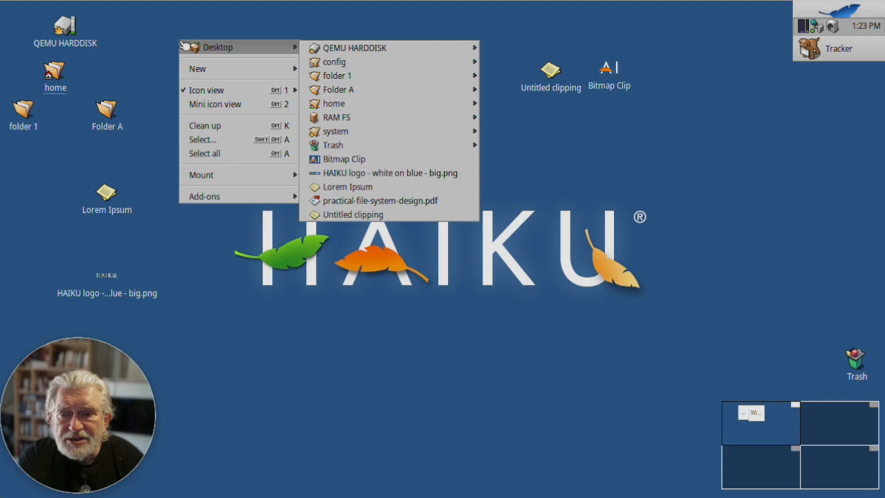
{"action": "mouse_move", "coordinate": [235, 178]}
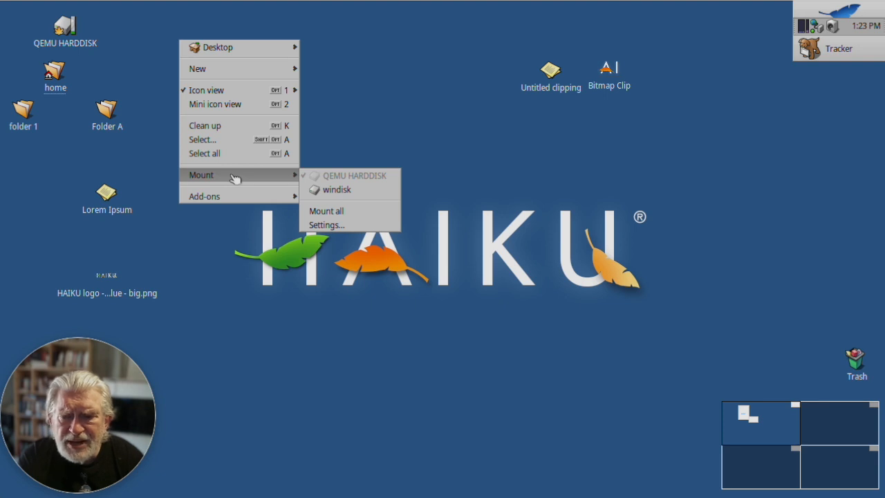
{"action": "left_click", "coordinate": [339, 190]}
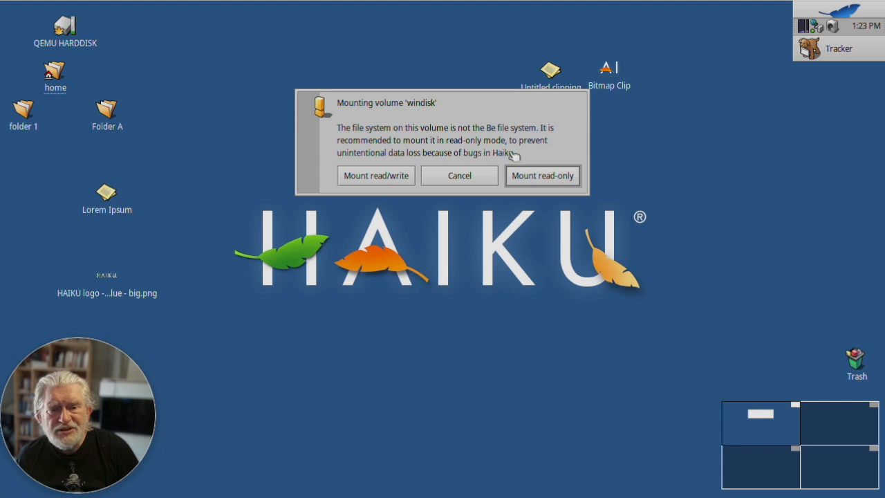
{"action": "left_click", "coordinate": [373, 177]}
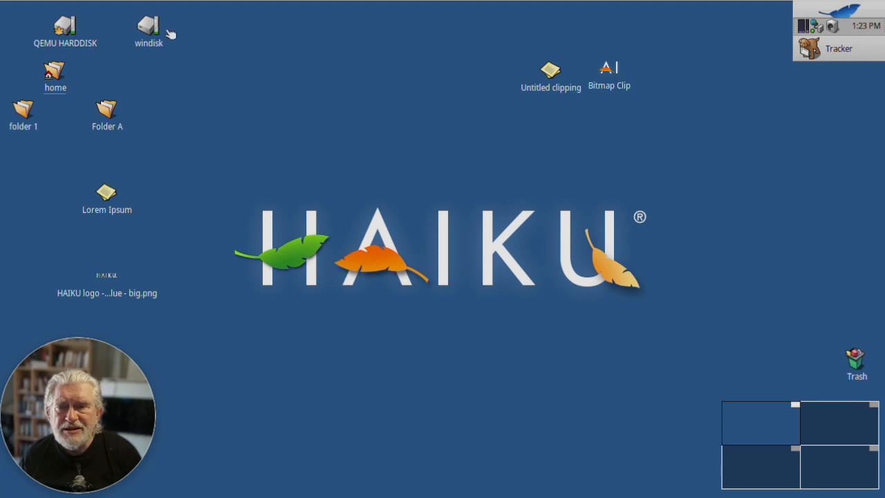
- Open the windisk volume and copy the desktop folders folder 1 and Folder A into it, continuing past the copy error
{"action": "double_click", "coordinate": [149, 28]}
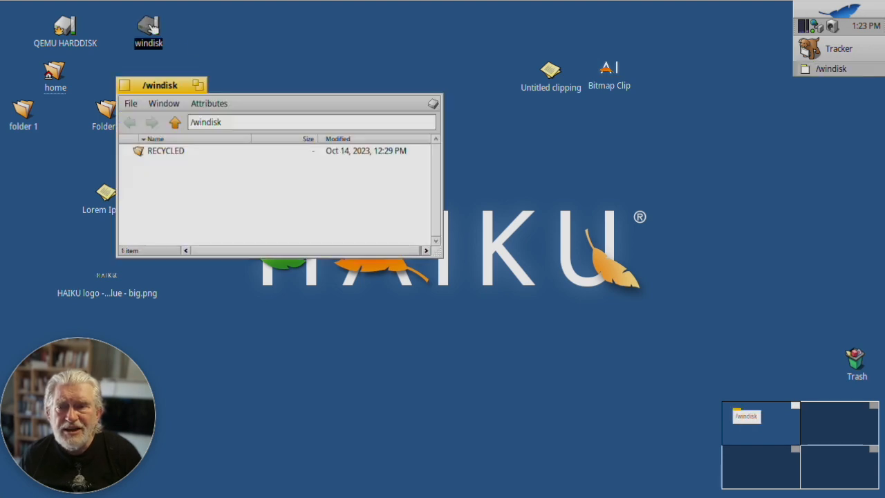
{"action": "left_click_drag", "start_coordinate": [159, 85], "coordinate": [509, 132]}
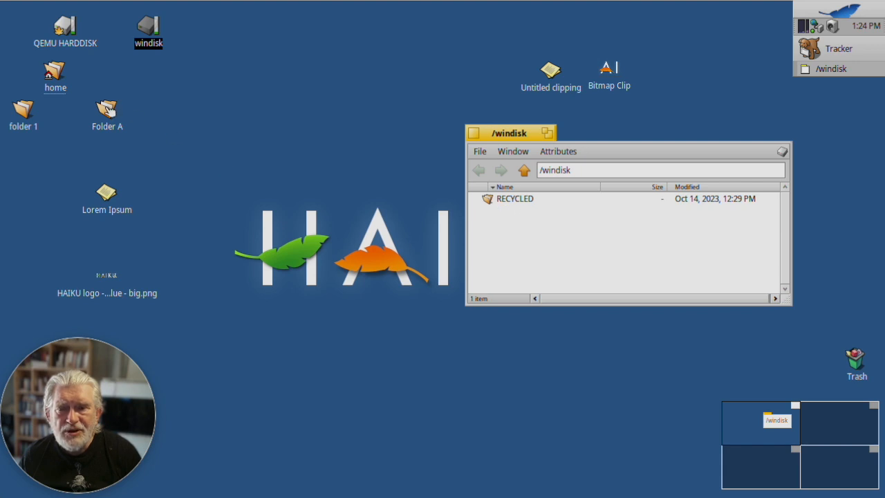
{"action": "left_click", "coordinate": [170, 111]}
{"action": "left_click_drag", "start_coordinate": [170, 111], "coordinate": [11, 132]}
{"action": "left_click_drag", "start_coordinate": [109, 113], "coordinate": [587, 239]}
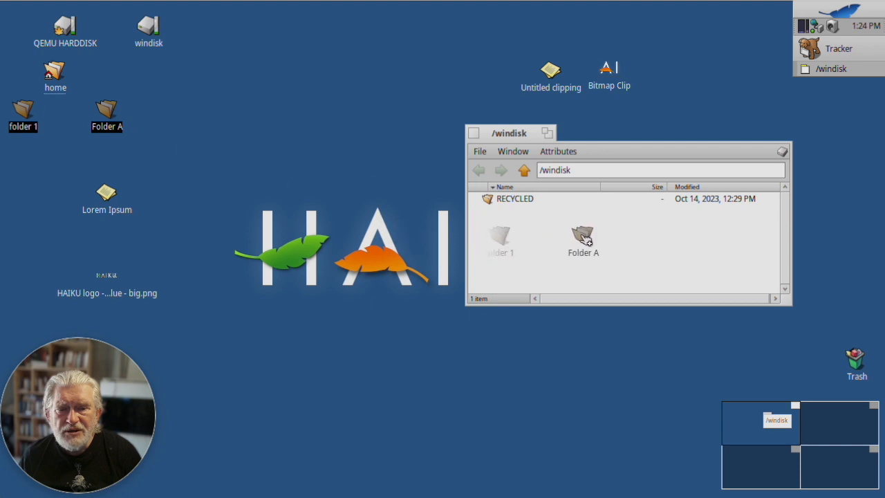
{"action": "left_click_drag", "start_coordinate": [587, 239], "coordinate": [585, 238]}
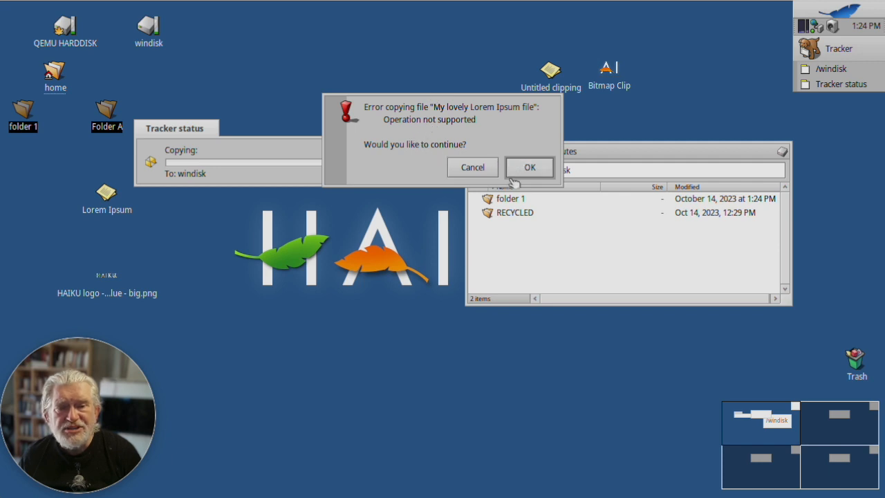
{"action": "left_click", "coordinate": [530, 169]}
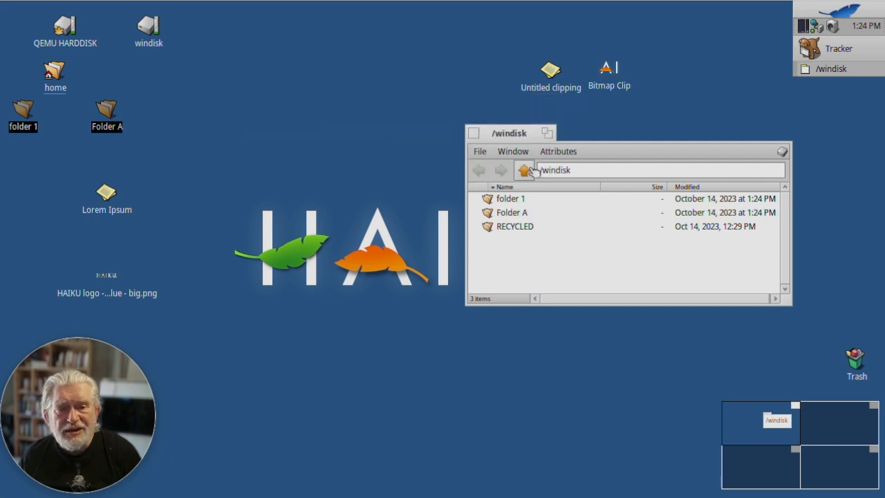
- Open folder 1 on windisk and copy "HAIKU logo - white on blue - big.png" from the desktop into it
{"action": "double_click", "coordinate": [510, 199]}
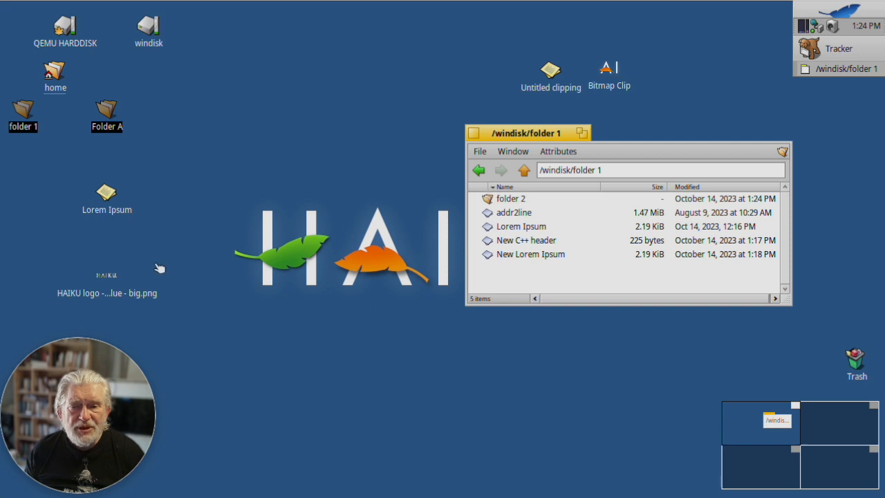
{"action": "left_click", "coordinate": [108, 277]}
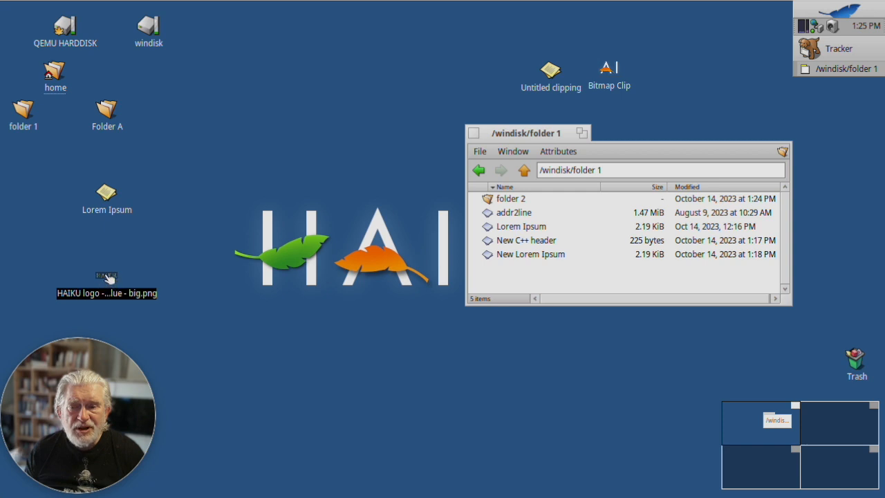
{"action": "left_click_drag", "start_coordinate": [108, 277], "coordinate": [592, 267]}
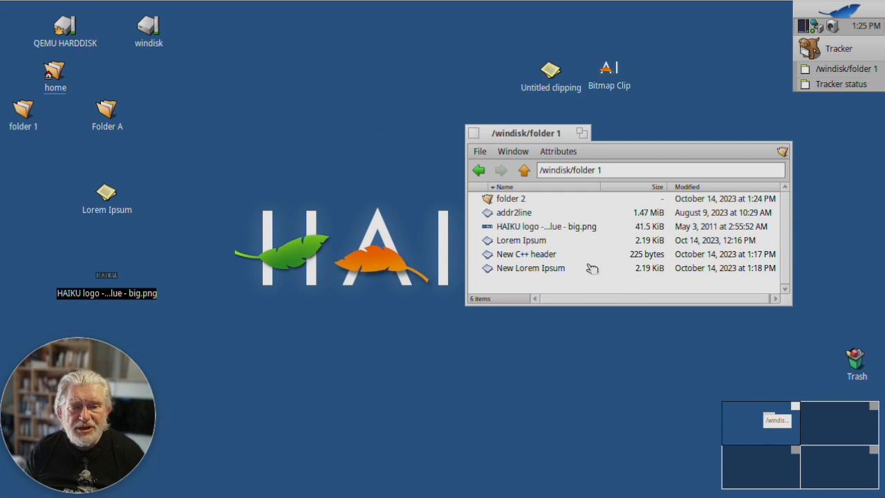
- Select the copied HAIKU logo image and switch the folder 1 window to icon view at 64 x 64
{"action": "left_click", "coordinate": [519, 229]}
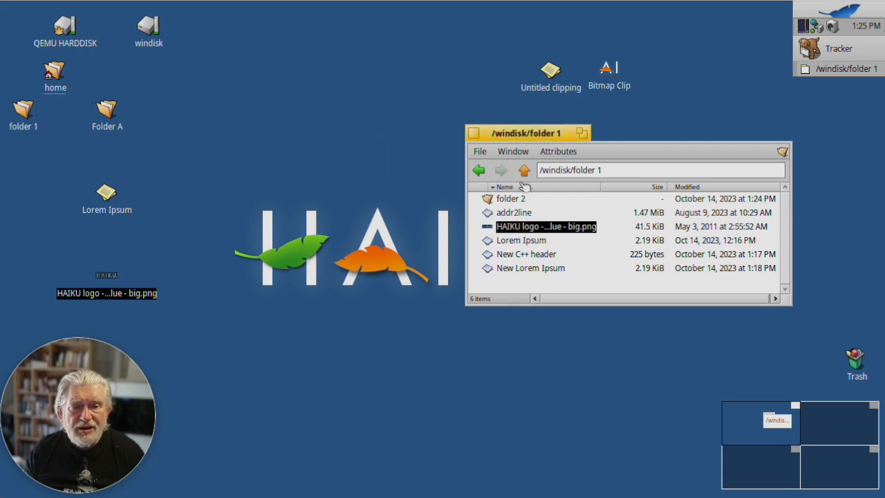
{"action": "left_click", "coordinate": [519, 152]}
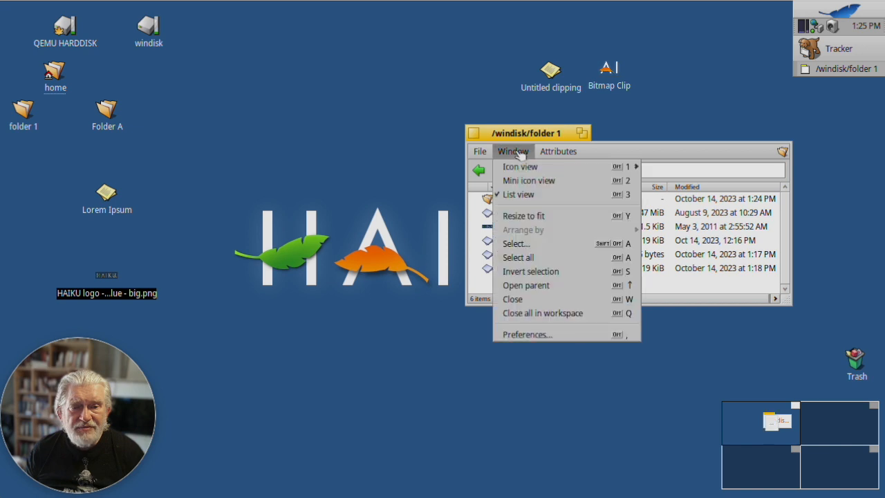
{"action": "mouse_move", "coordinate": [533, 169]}
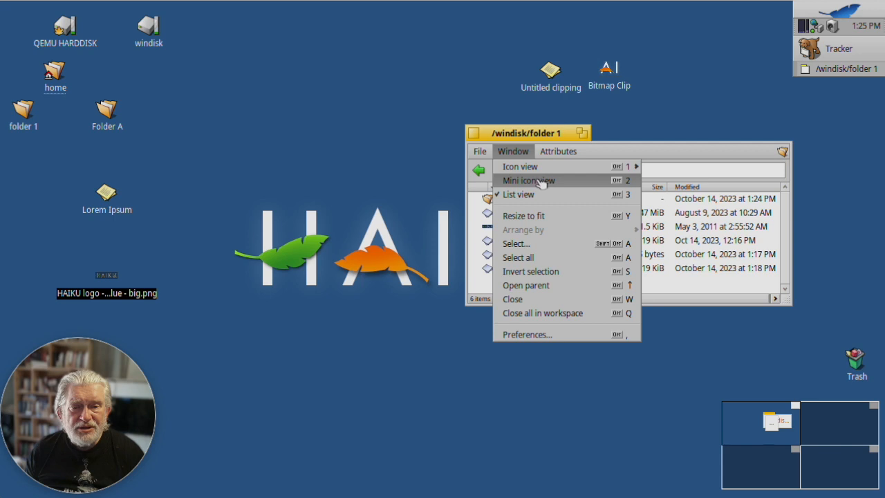
{"action": "mouse_move", "coordinate": [597, 169]}
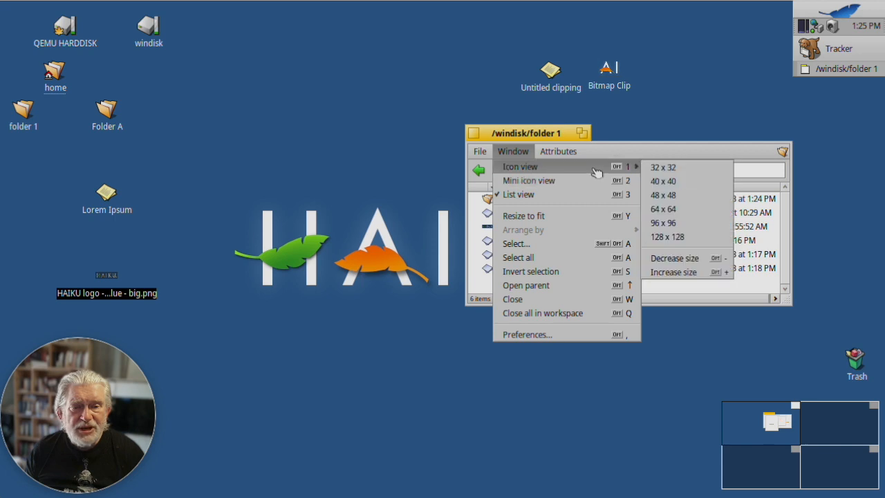
{"action": "left_click", "coordinate": [701, 215]}
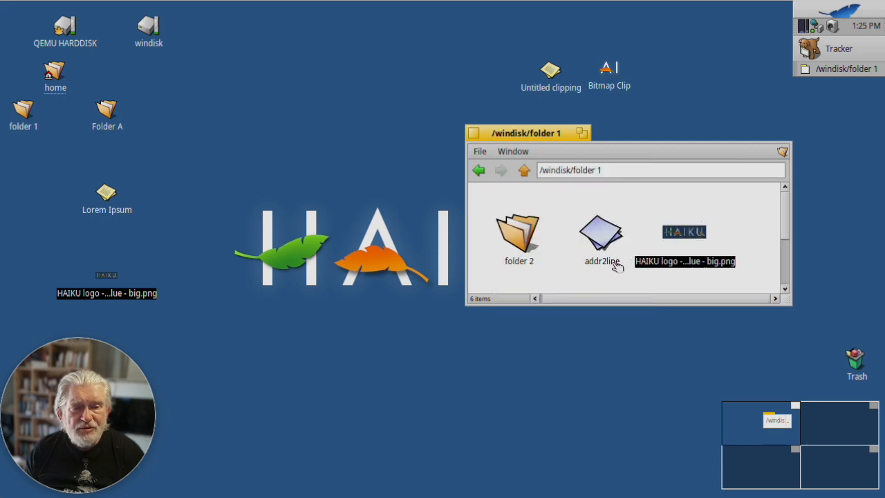
- Examine the file icons in folder 1 on windisk and close its window
{"action": "left_click", "coordinate": [613, 281]}
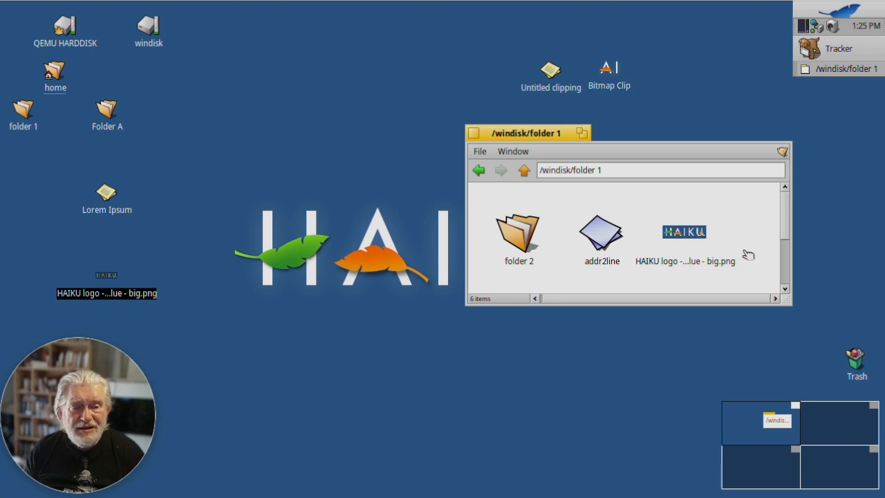
{"action": "mouse_move", "coordinate": [787, 213]}
{"action": "left_mouse_down"}
{"action": "mouse_move", "coordinate": [788, 231]}
{"action": "mouse_move", "coordinate": [788, 220]}
{"action": "left_mouse_up"}
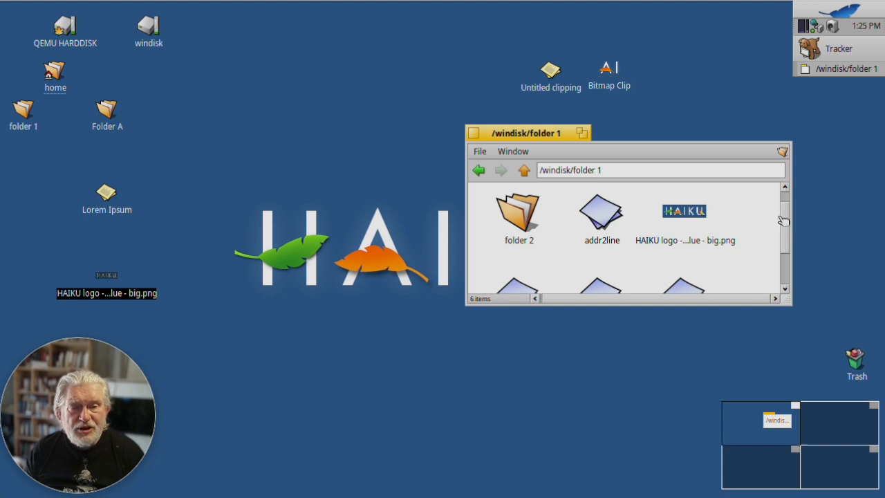
{"action": "left_click_drag", "start_coordinate": [537, 137], "coordinate": [364, 65]}
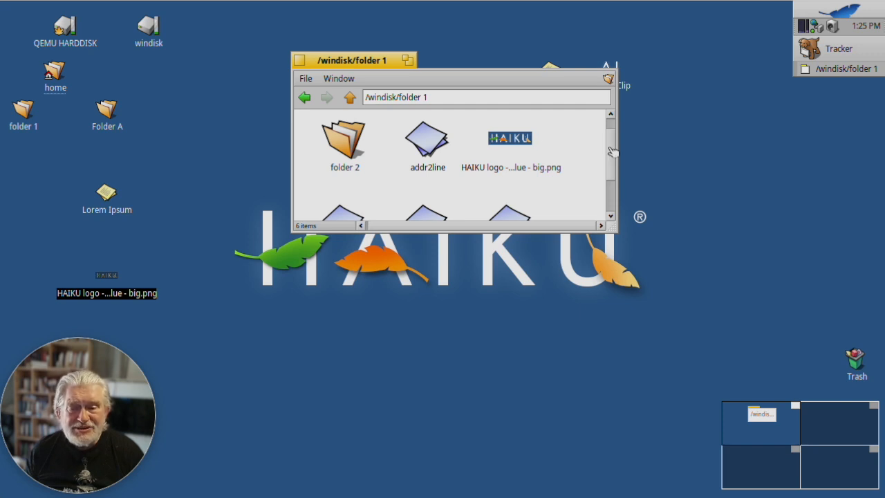
{"action": "left_click_drag", "start_coordinate": [613, 152], "coordinate": [609, 119]}
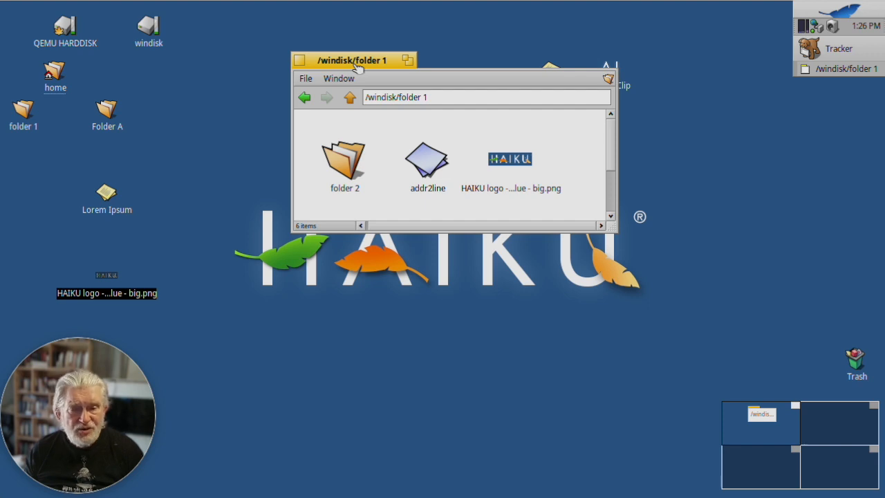
{"action": "left_click", "coordinate": [303, 61]}
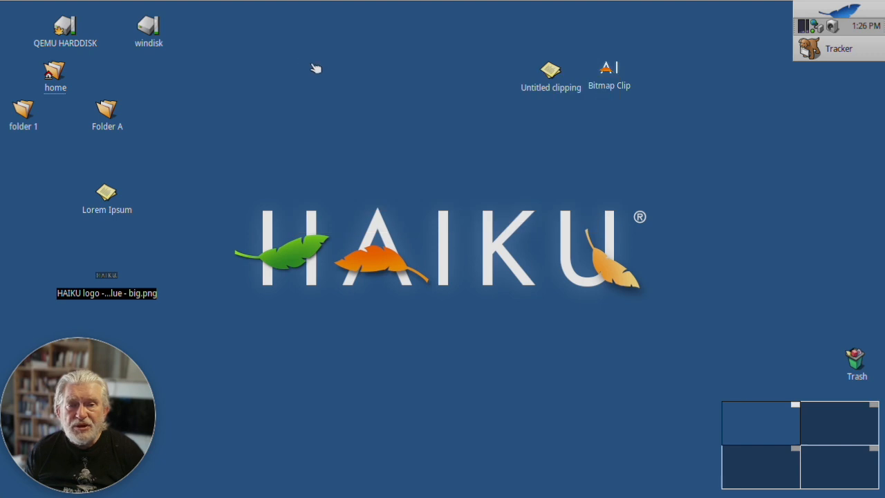
{"action": "left_click", "coordinate": [307, 74]}
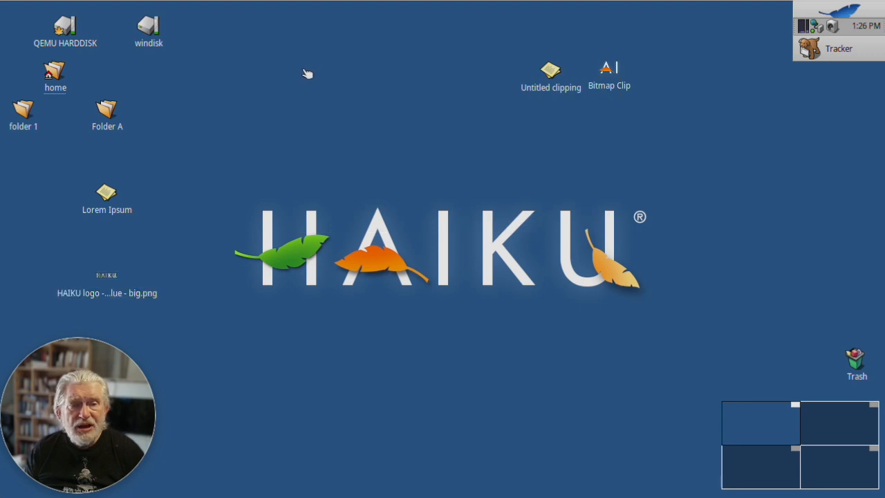
- Unmount the windisk volume from the desktop
{"action": "right_click", "coordinate": [149, 26]}
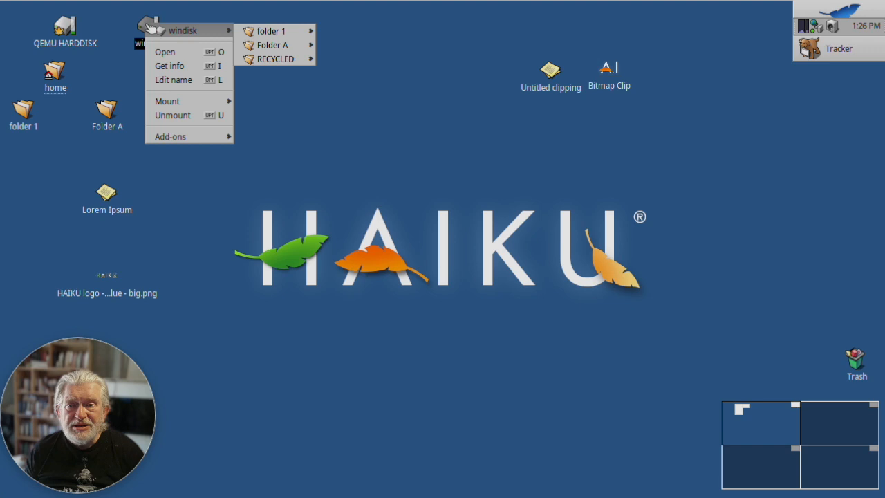
{"action": "left_click", "coordinate": [188, 115]}
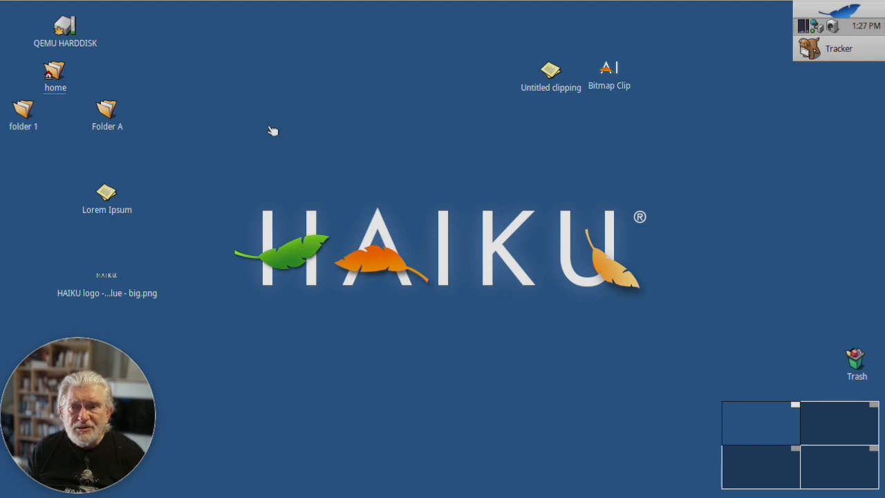
- Mount the windisk volume from the desktop in read-only mode
{"action": "right_click", "coordinate": [184, 72]}
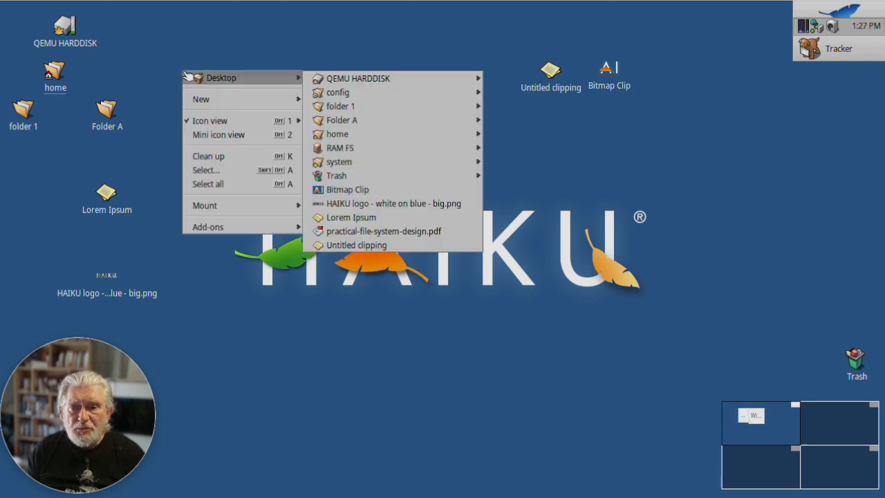
{"action": "mouse_move", "coordinate": [237, 205]}
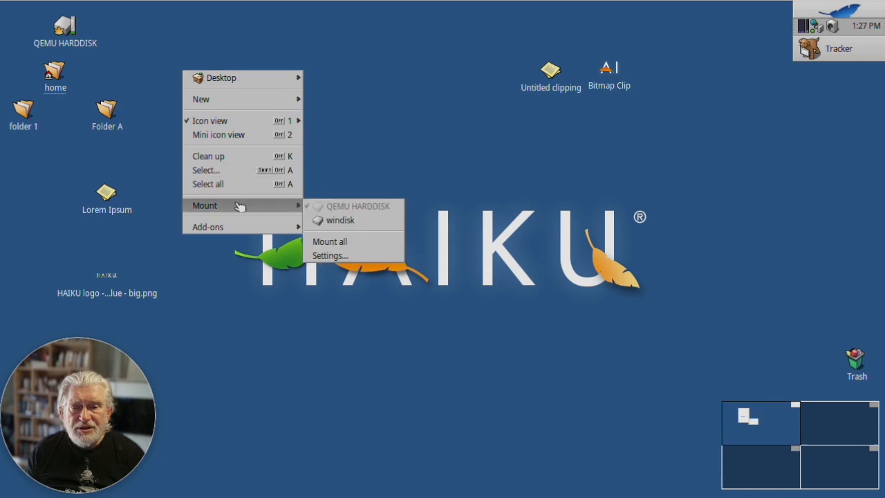
{"action": "left_click", "coordinate": [359, 245]}
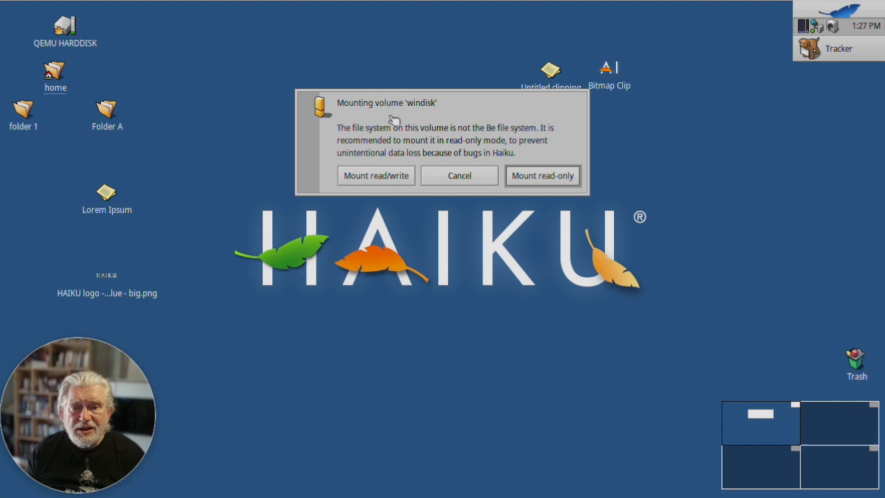
{"action": "left_click", "coordinate": [544, 176]}
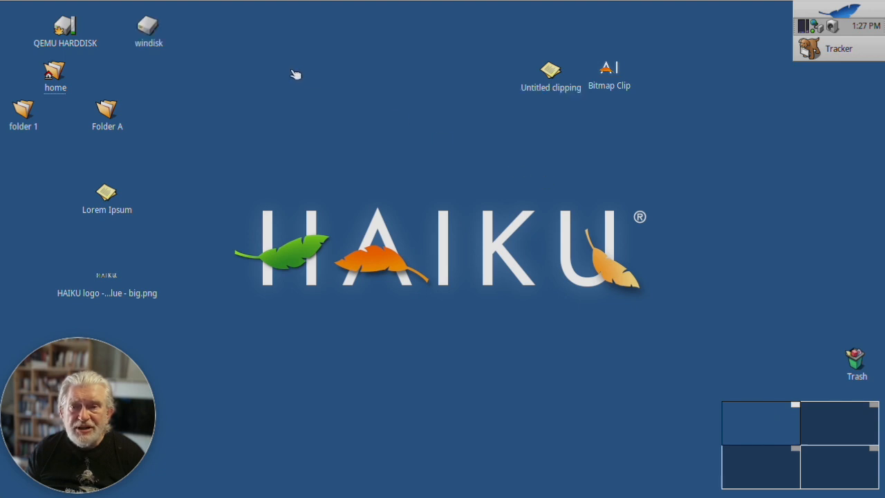
- Open windisk, try to copy Lorem Ipsum from the desktop into it, and close the windisk window
{"action": "double_click", "coordinate": [150, 31]}
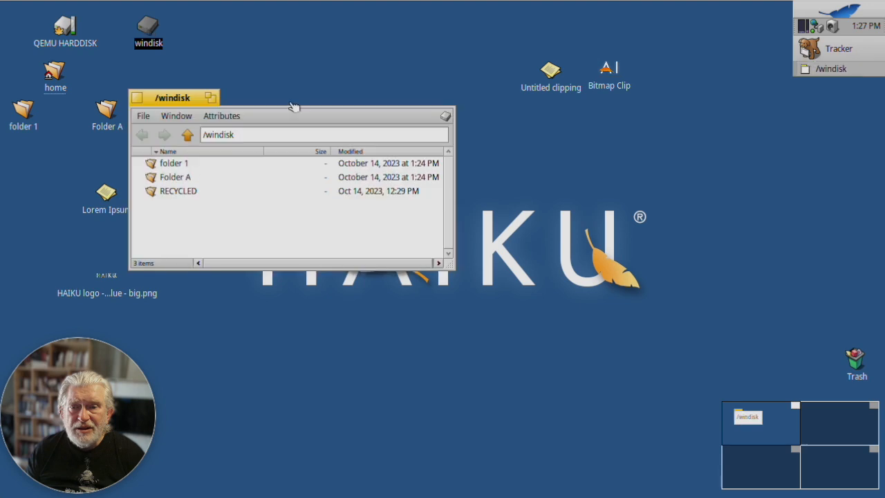
{"action": "left_click_drag", "start_coordinate": [179, 99], "coordinate": [304, 79]}
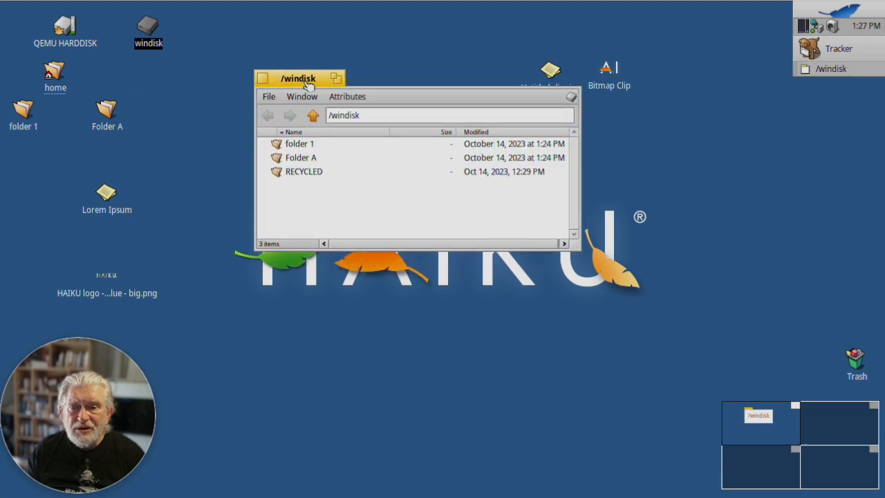
{"action": "left_click", "coordinate": [108, 194]}
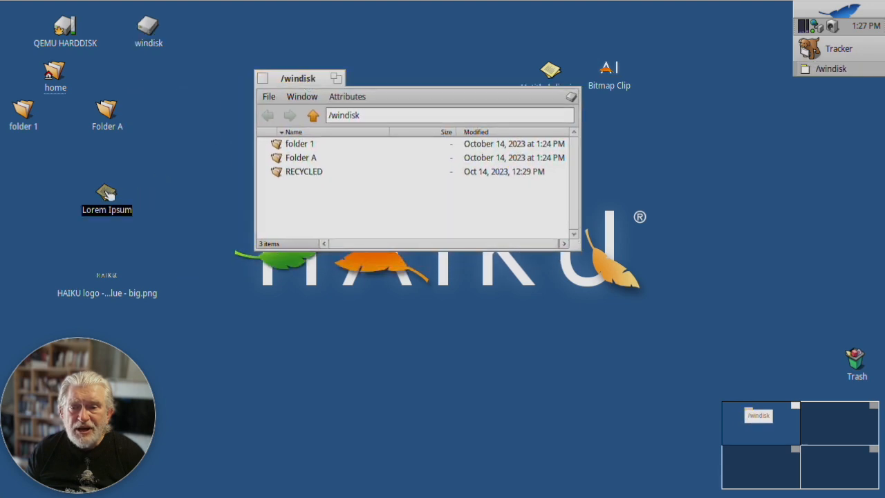
{"action": "left_click_drag", "start_coordinate": [108, 195], "coordinate": [336, 204]}
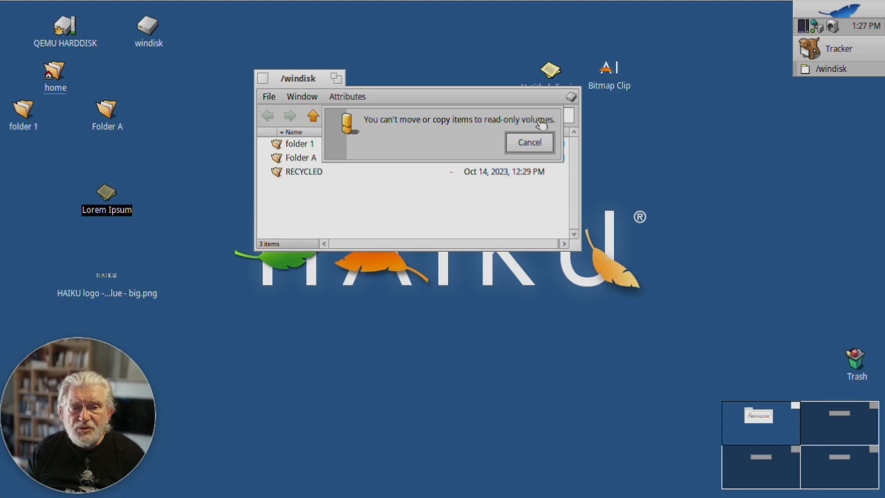
{"action": "left_click", "coordinate": [530, 143]}
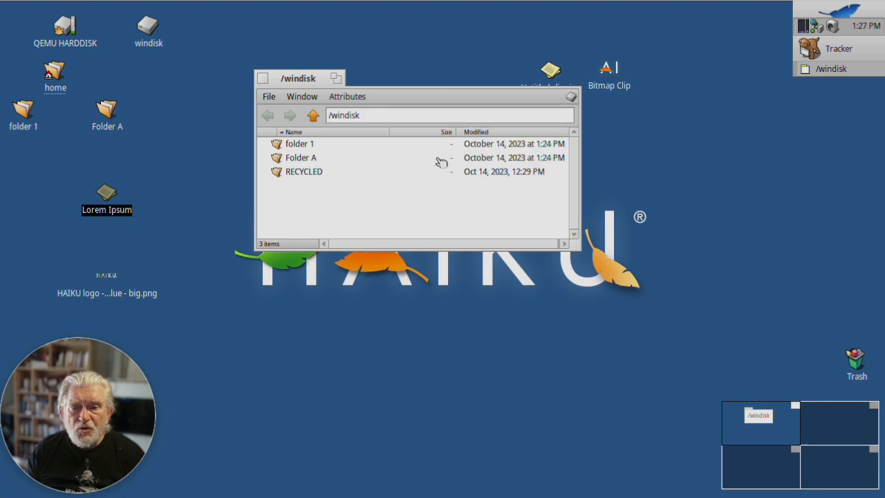
{"action": "left_click", "coordinate": [269, 80]}
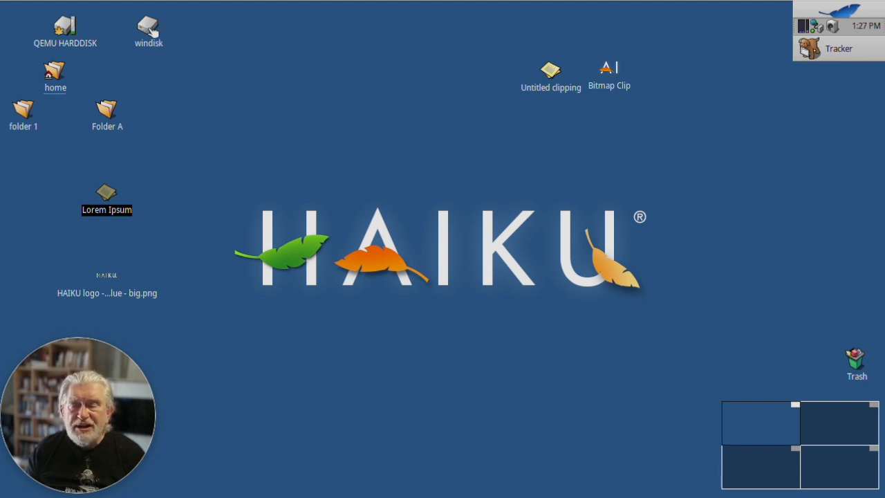
- Copy Lorem Ipsum from Folder A on windisk to the desktop, replacing the existing file, and close the folder window
{"action": "left_click", "coordinate": [150, 29]}
{"action": "double_click", "coordinate": [151, 29]}
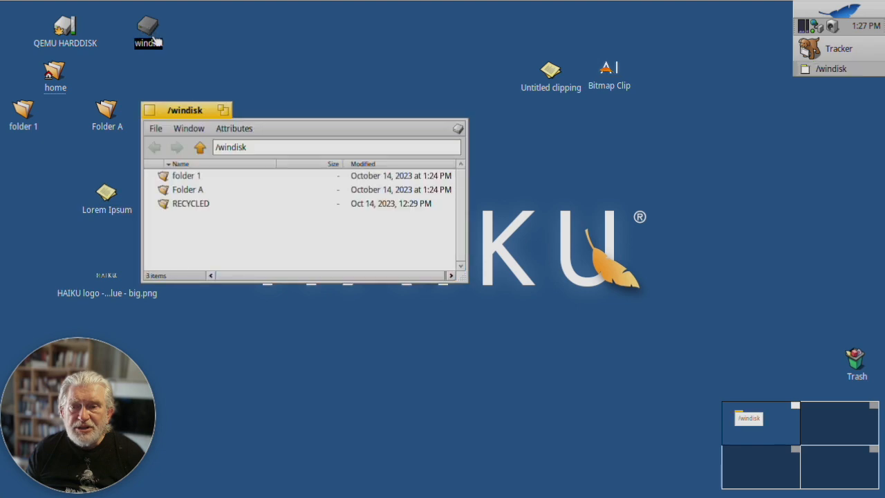
{"action": "double_click", "coordinate": [178, 191]}
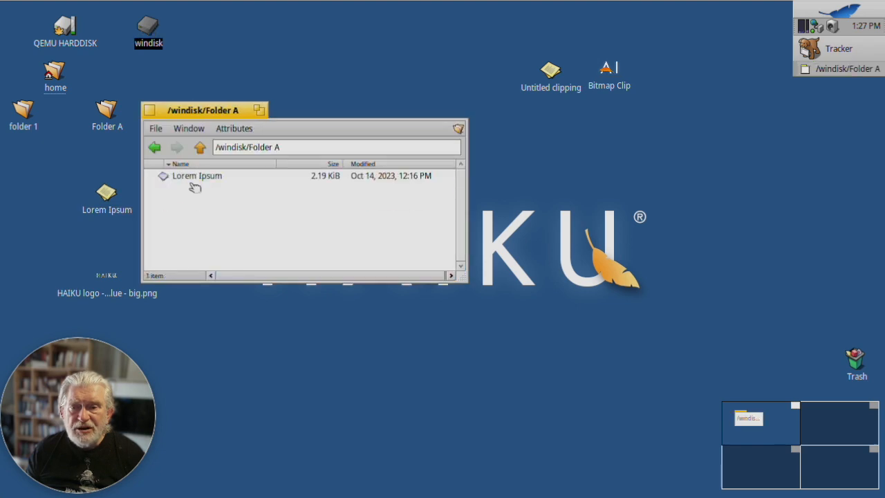
{"action": "left_click", "coordinate": [196, 178]}
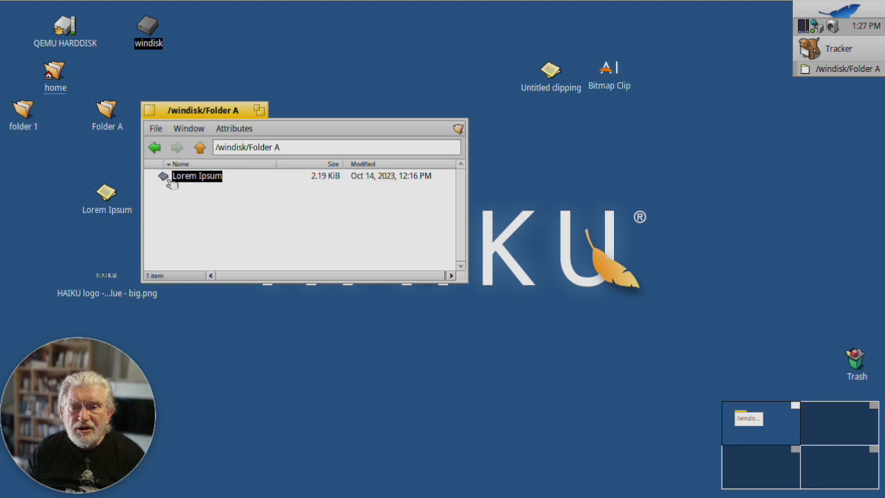
{"action": "left_click_drag", "start_coordinate": [165, 177], "coordinate": [606, 172]}
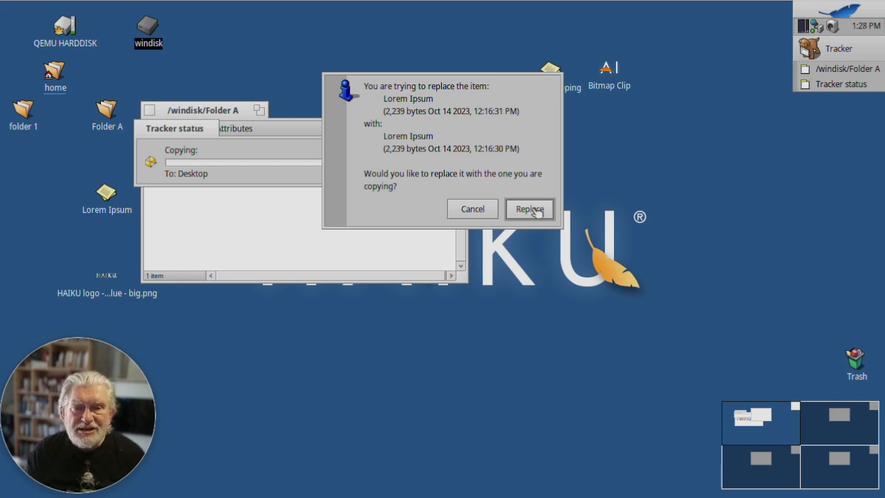
{"action": "left_click", "coordinate": [529, 209]}
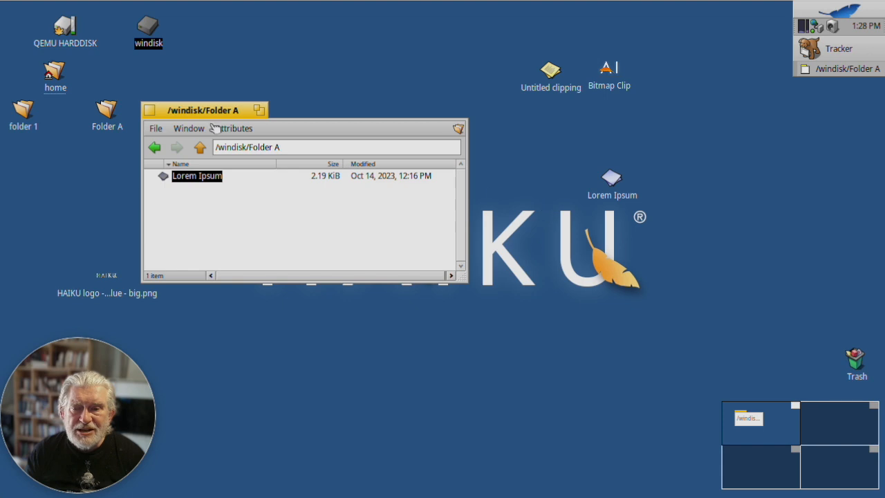
{"action": "left_click", "coordinate": [151, 111]}
- Identify the file type of the copied Lorem Ipsum file on the desktop
{"action": "left_click", "coordinate": [618, 179]}
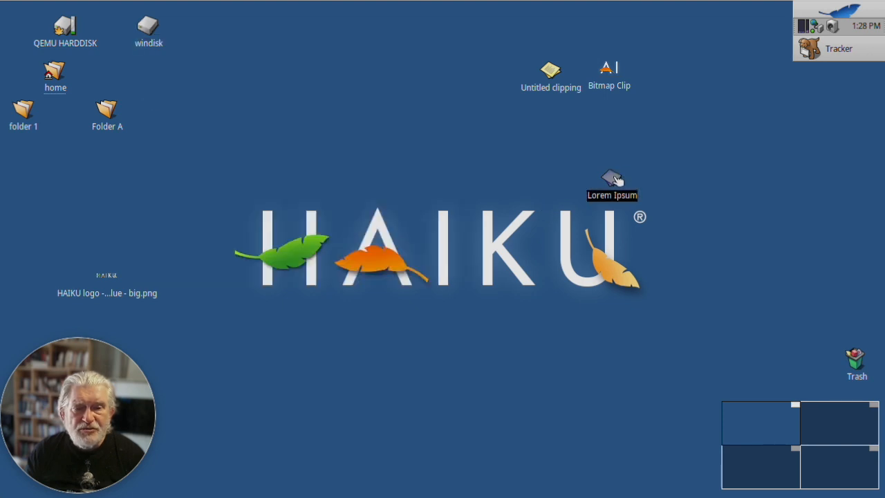
{"action": "left_click", "coordinate": [716, 187]}
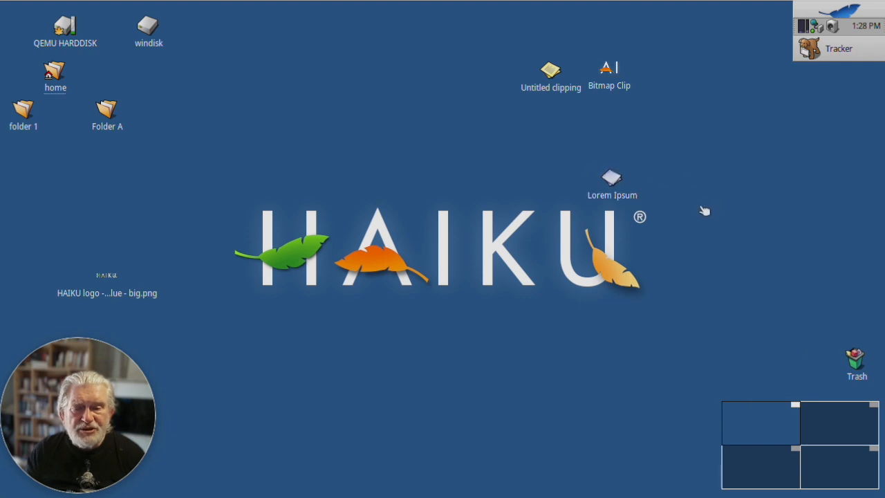
{"action": "right_click", "coordinate": [614, 180]}
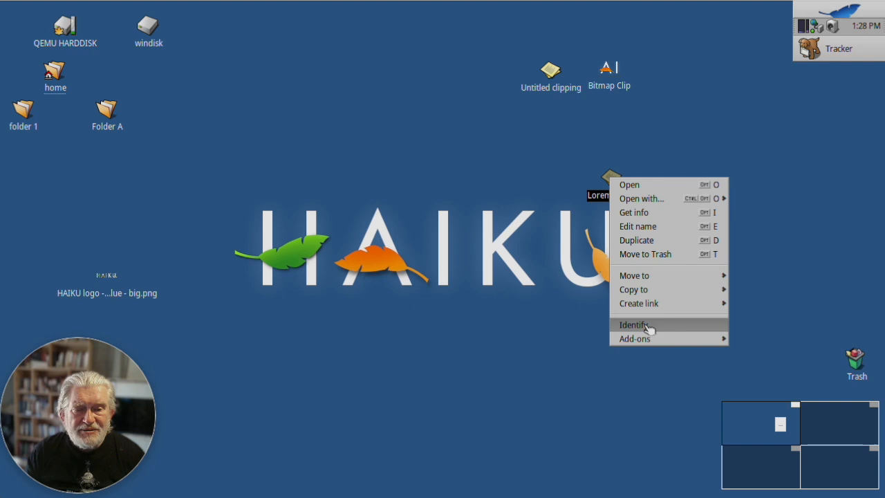
{"action": "left_click", "coordinate": [649, 326]}
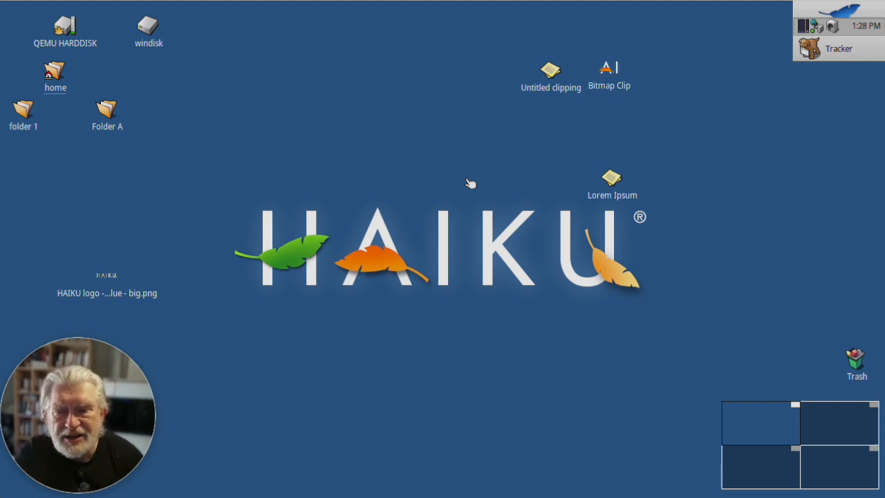
- Check which applications can open Lorem Ipsum, and move its icon on the desktop to the same row as Untitled clipping
{"action": "right_click", "coordinate": [613, 180]}
{"action": "mouse_move", "coordinate": [640, 198]}
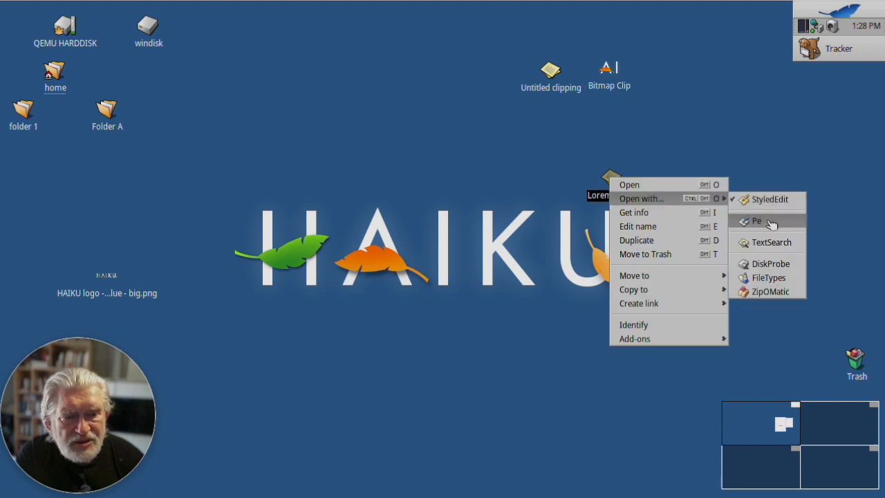
{"action": "left_click", "coordinate": [590, 123]}
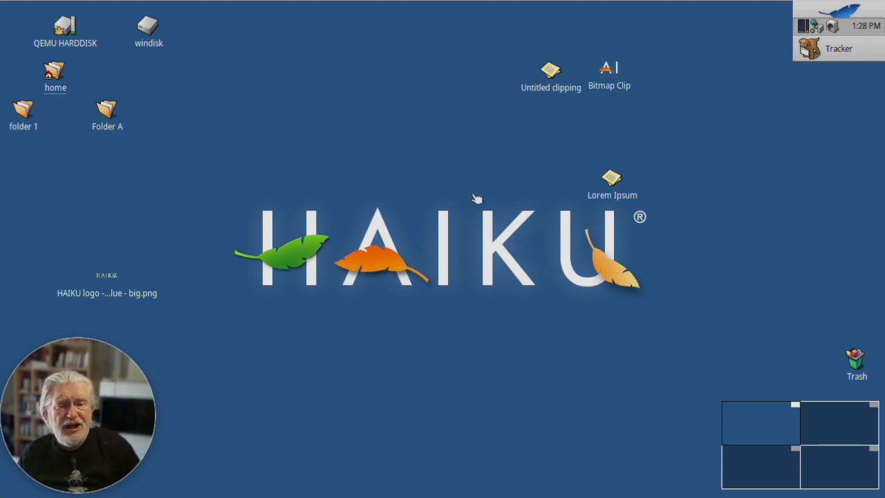
{"action": "left_click_drag", "start_coordinate": [619, 183], "coordinate": [439, 63]}
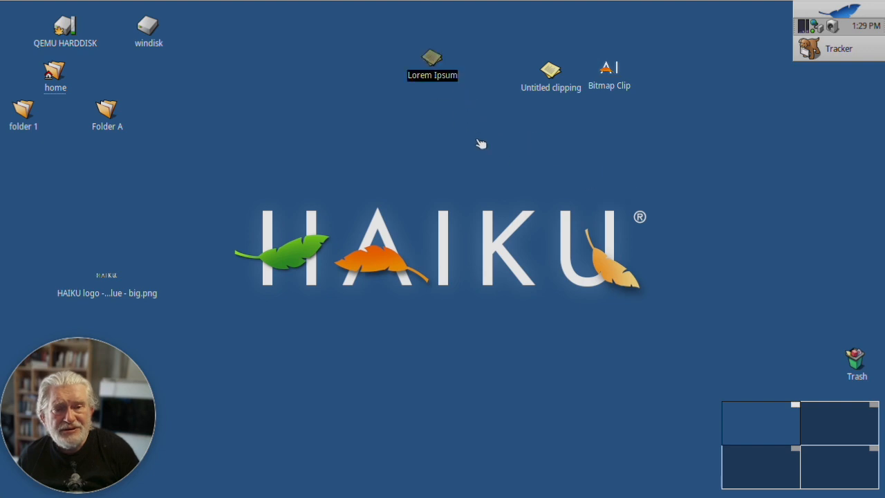